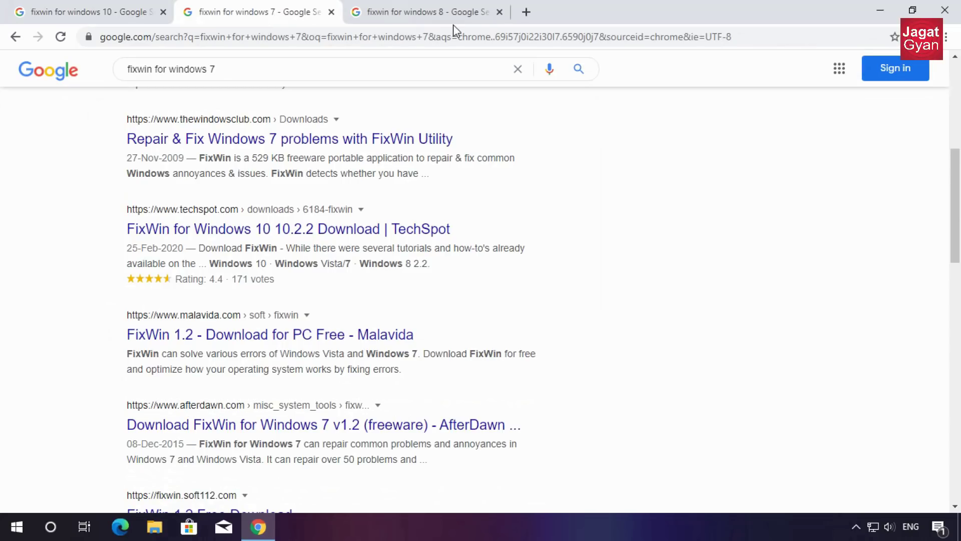
Step: Download the FixWin 10 archive from The Windows Club's FixWin for Windows 10 page
{"action": "left_click", "coordinate": [449, 15]}
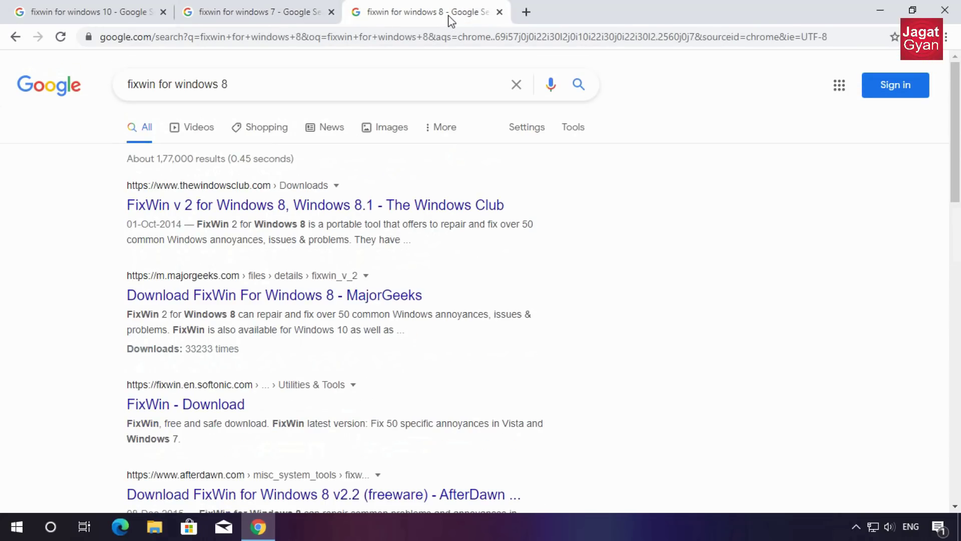
{"action": "left_click", "coordinate": [156, 204]}
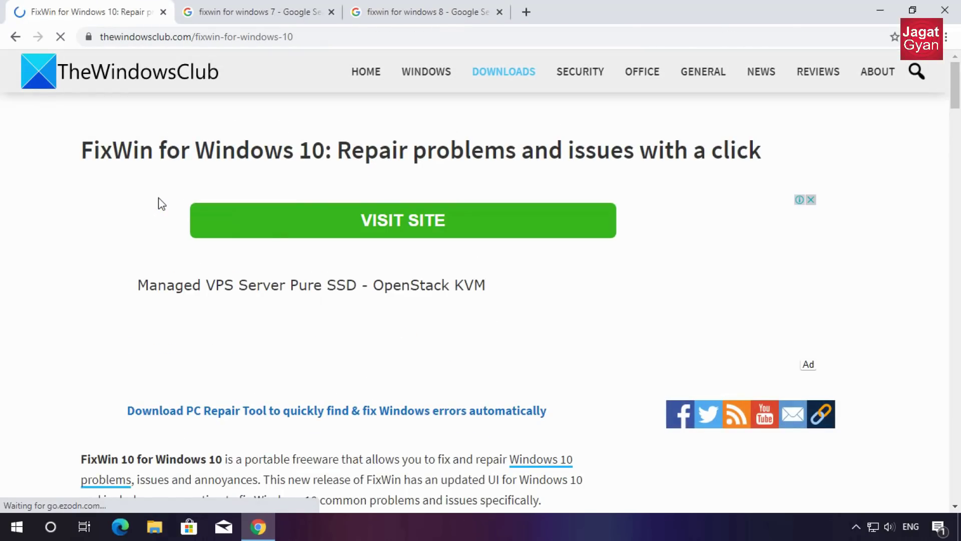
{"action": "scroll", "coordinate": [256, 344], "scroll_direction": "down", "scroll_amount": 20}
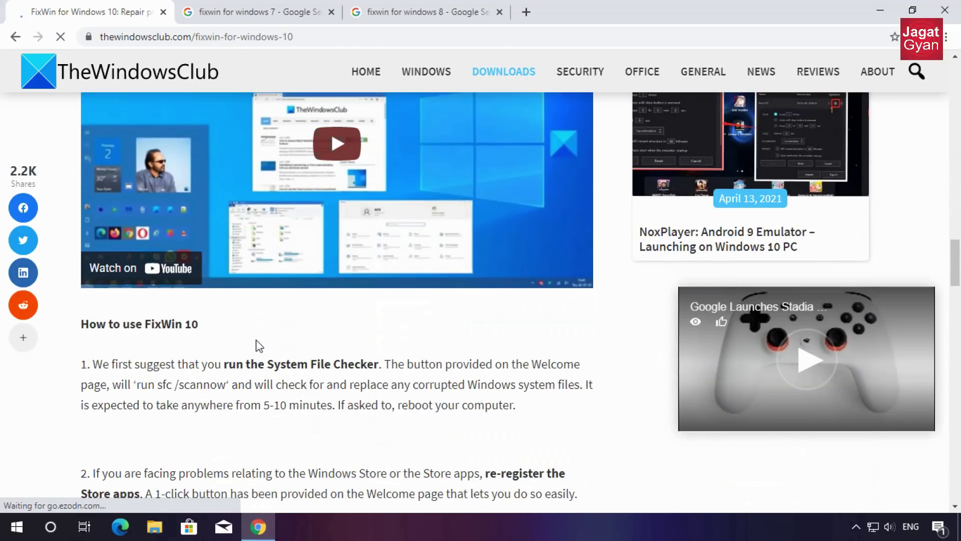
{"action": "scroll", "coordinate": [258, 344], "scroll_direction": "down", "scroll_amount": 15}
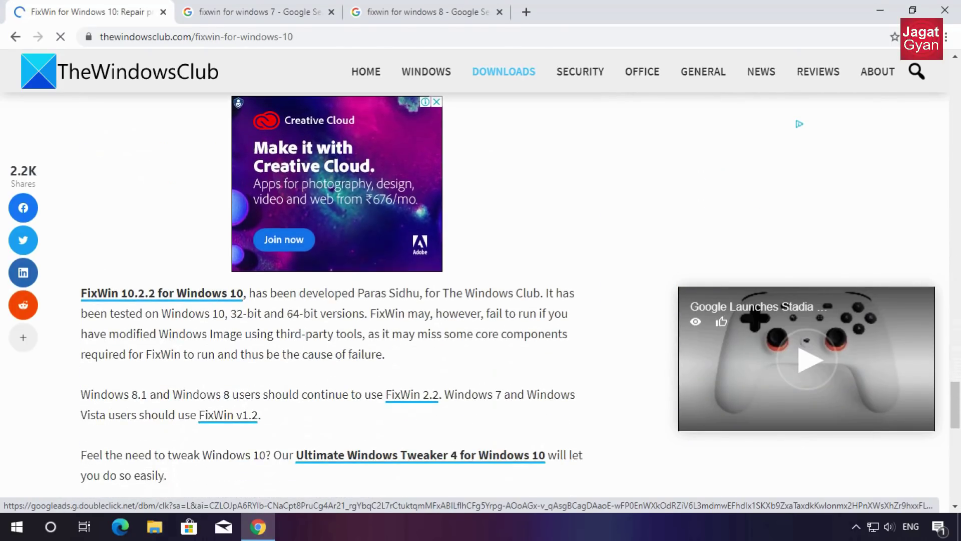
{"action": "scroll", "coordinate": [340, 259], "scroll_direction": "up", "scroll_amount": 2}
{"action": "left_click", "coordinate": [345, 200]}
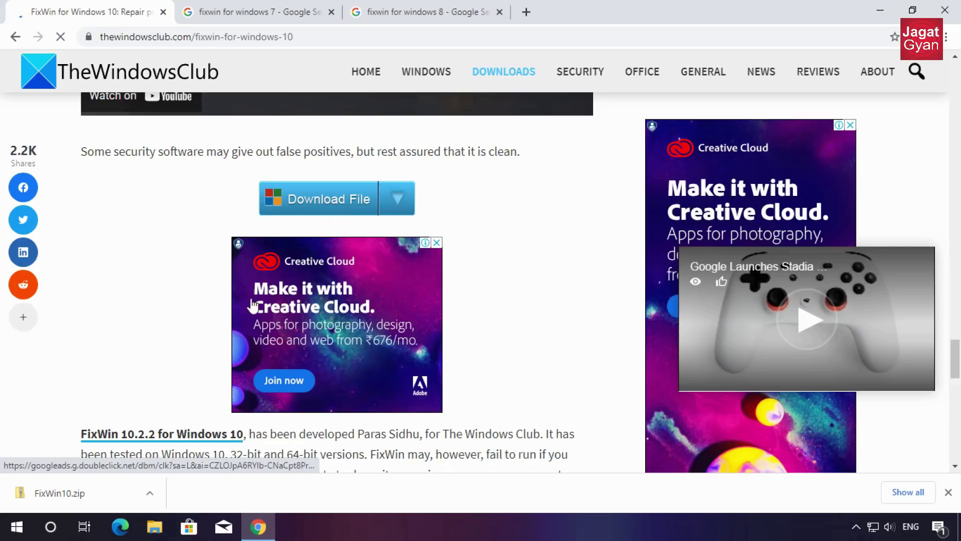
Step: Show the downloaded FixWin10.zip in its folder and close the browser
{"action": "left_click", "coordinate": [151, 494]}
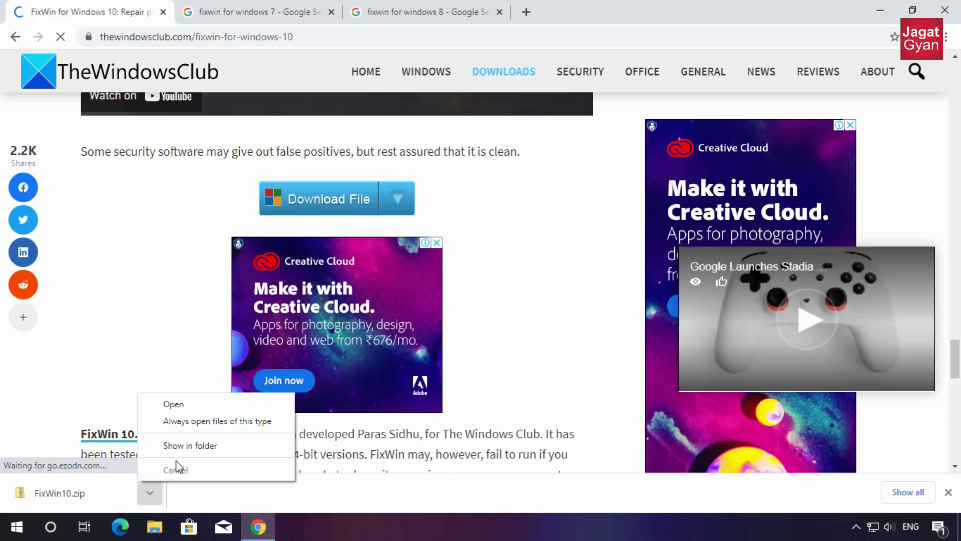
{"action": "left_click", "coordinate": [184, 445]}
{"action": "left_click", "coordinate": [953, 7]}
{"action": "left_click", "coordinate": [953, 7]}
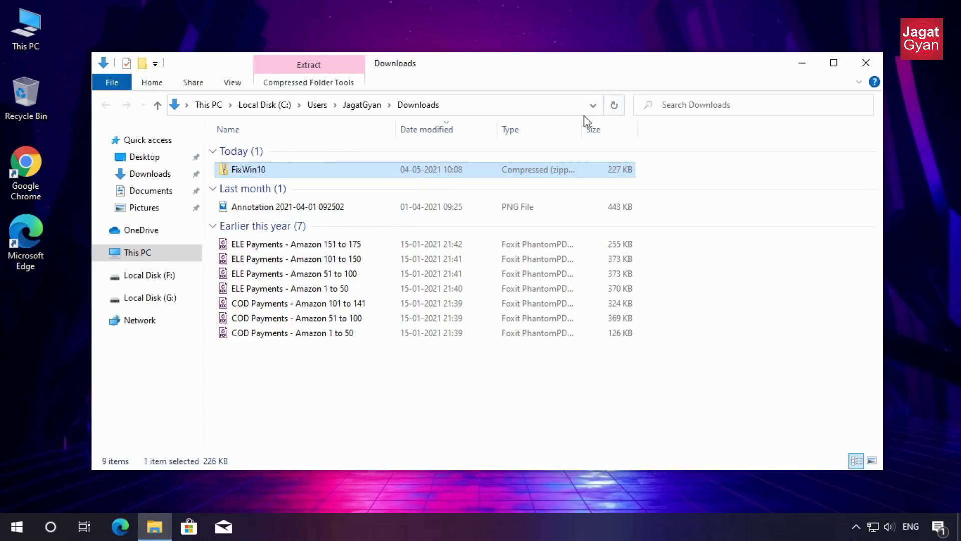
Step: In the FixWin10 archive's properties, keep File Explorer as the app that opens .zip files
{"action": "right_click", "coordinate": [384, 171]}
{"action": "left_click", "coordinate": [451, 448]}
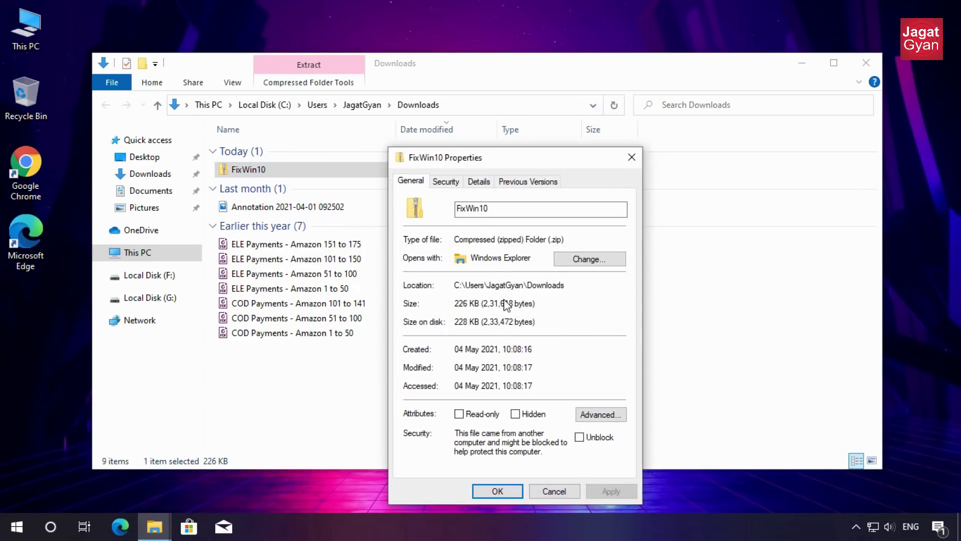
{"action": "left_click", "coordinate": [588, 261]}
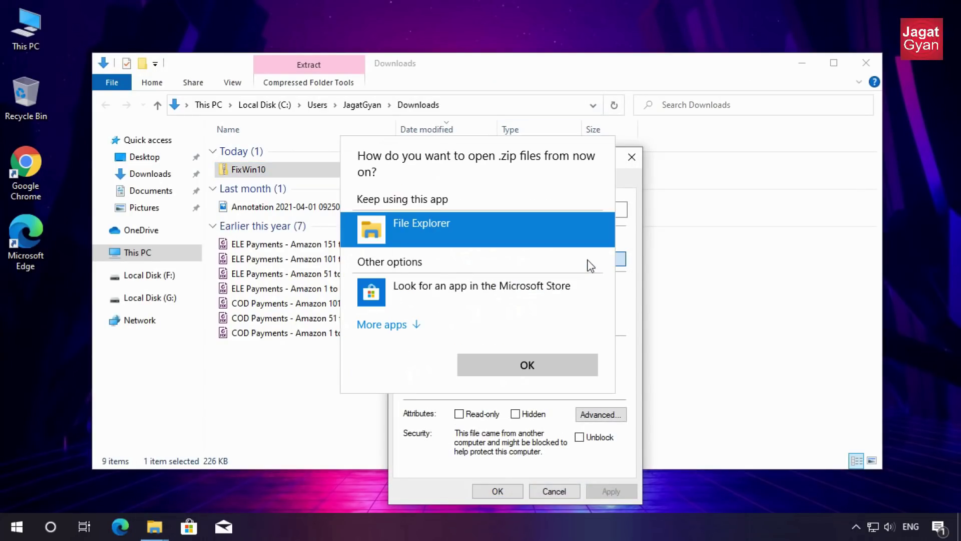
{"action": "left_click", "coordinate": [569, 367]}
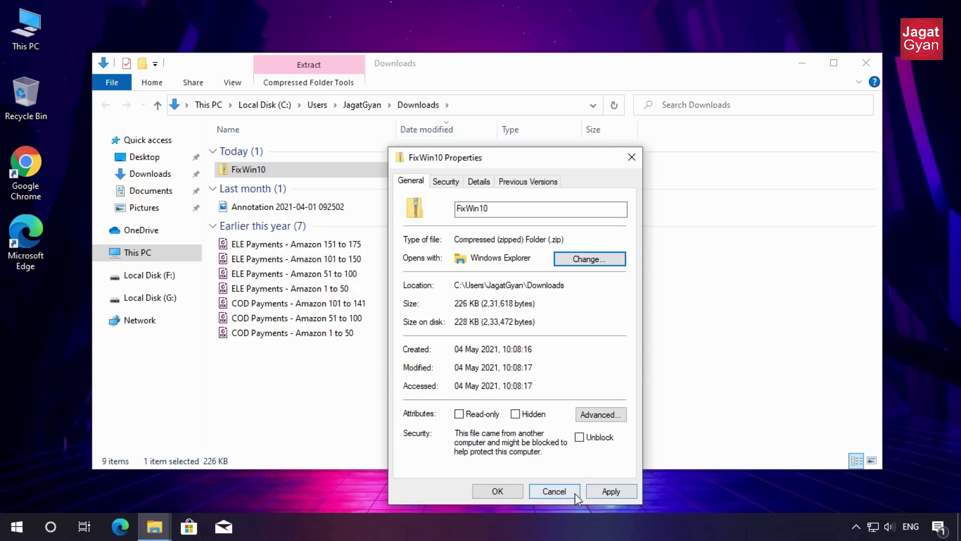
{"action": "left_click", "coordinate": [503, 491]}
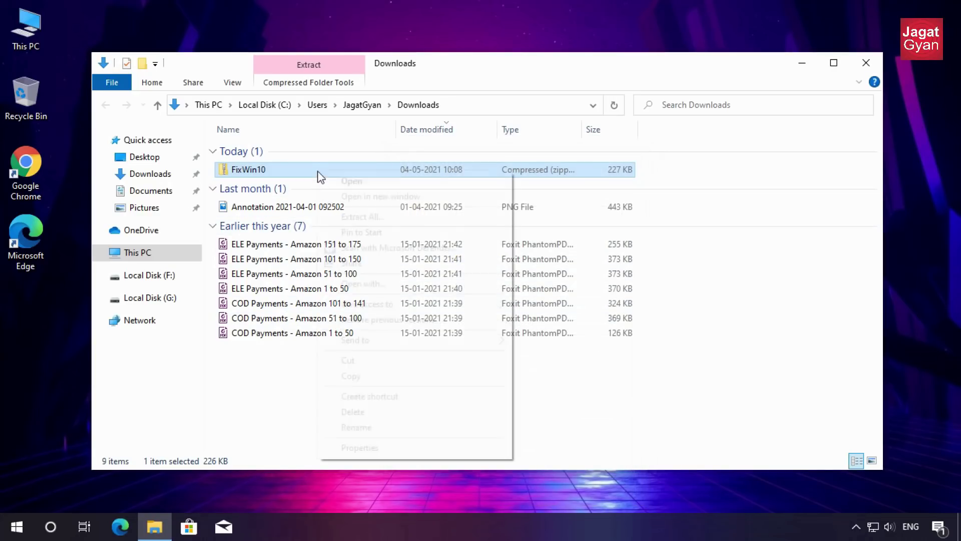
Step: Extract the FixWin10 archive to the suggested Downloads\FixWin10 folder, without showing the extracted files when complete
{"action": "right_click", "coordinate": [318, 171]}
{"action": "left_click", "coordinate": [412, 217]}
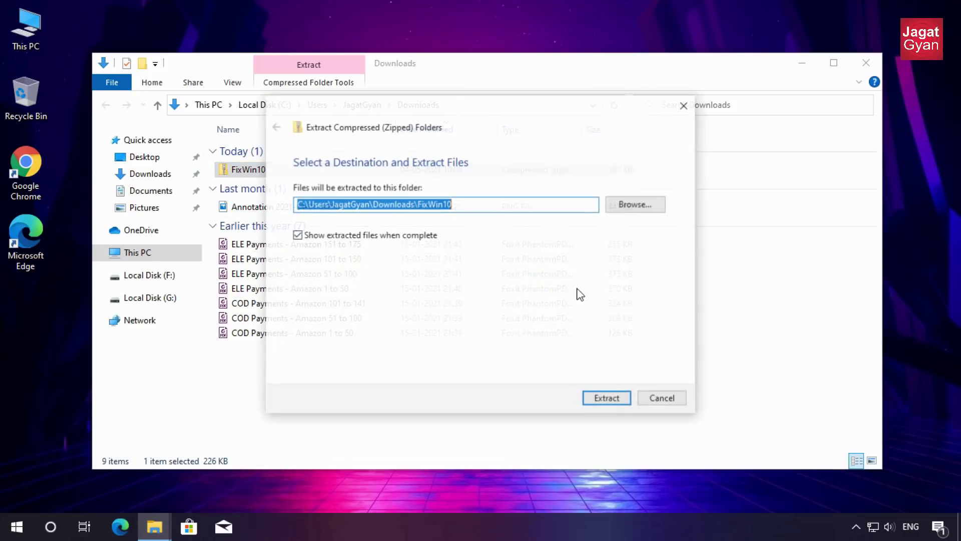
{"action": "left_click", "coordinate": [402, 240]}
{"action": "left_click", "coordinate": [603, 398]}
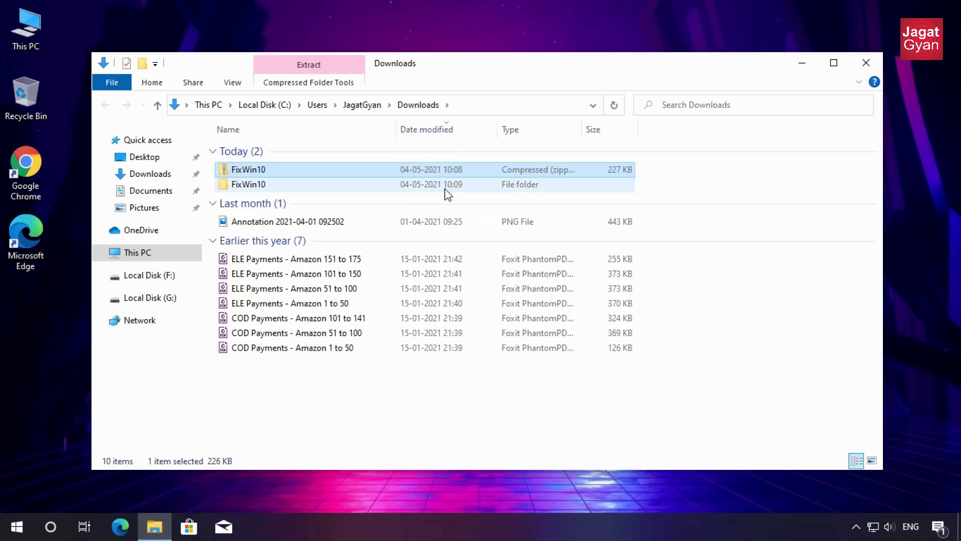
Step: Run FixWin 10.2.2 as administrator from the extracted FixWin10.2.2 folder, allow it to make changes, and close the folder window
{"action": "double_click", "coordinate": [445, 185]}
{"action": "double_click", "coordinate": [330, 152]}
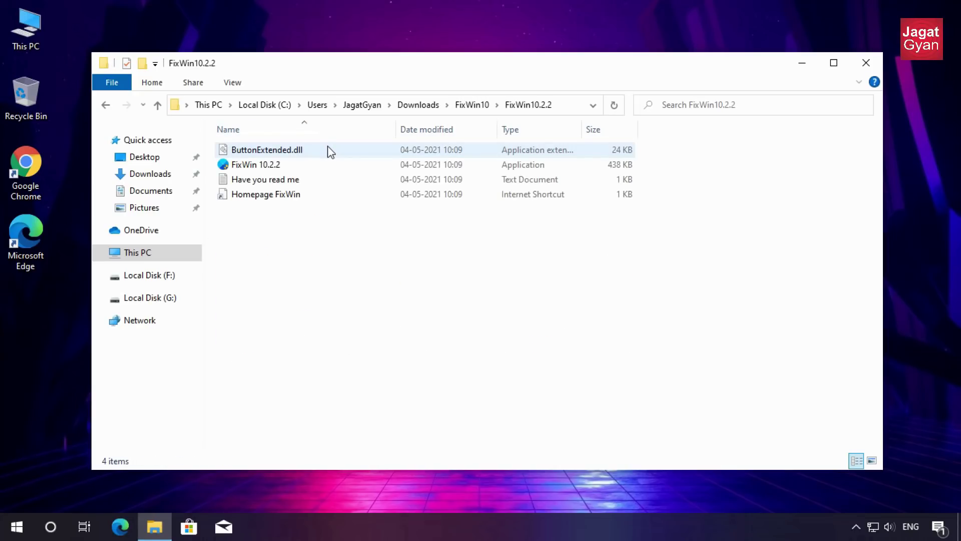
{"action": "left_click", "coordinate": [323, 165]}
{"action": "right_click", "coordinate": [324, 165]}
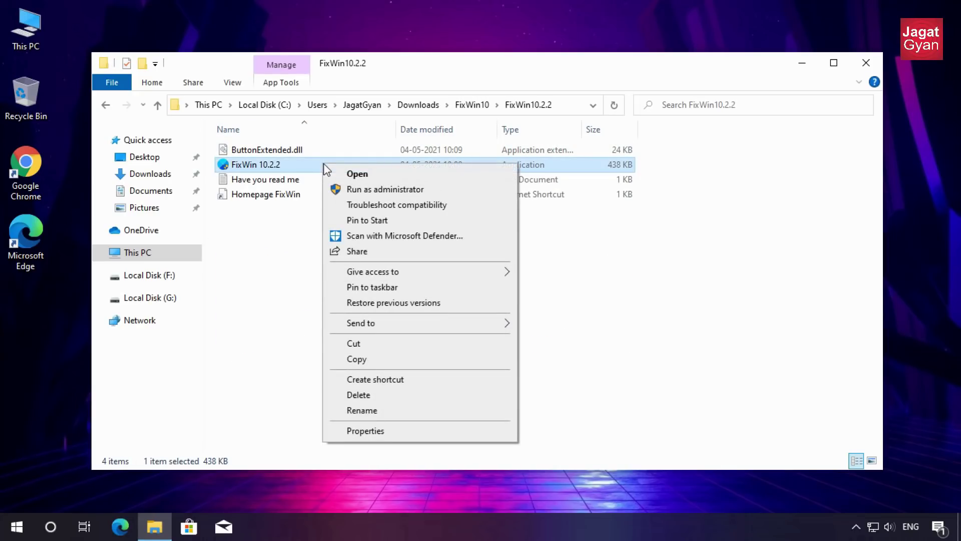
{"action": "left_click", "coordinate": [382, 193]}
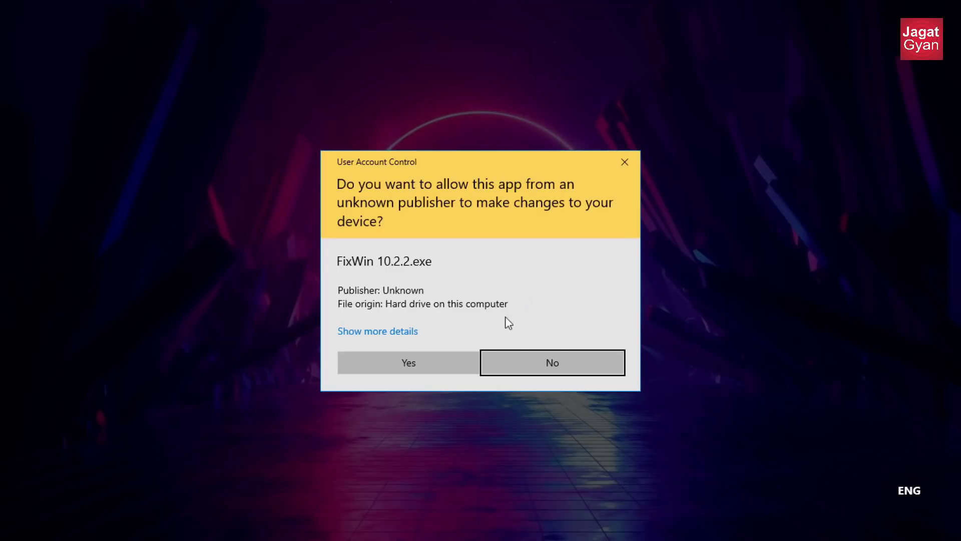
{"action": "left_click", "coordinate": [452, 363]}
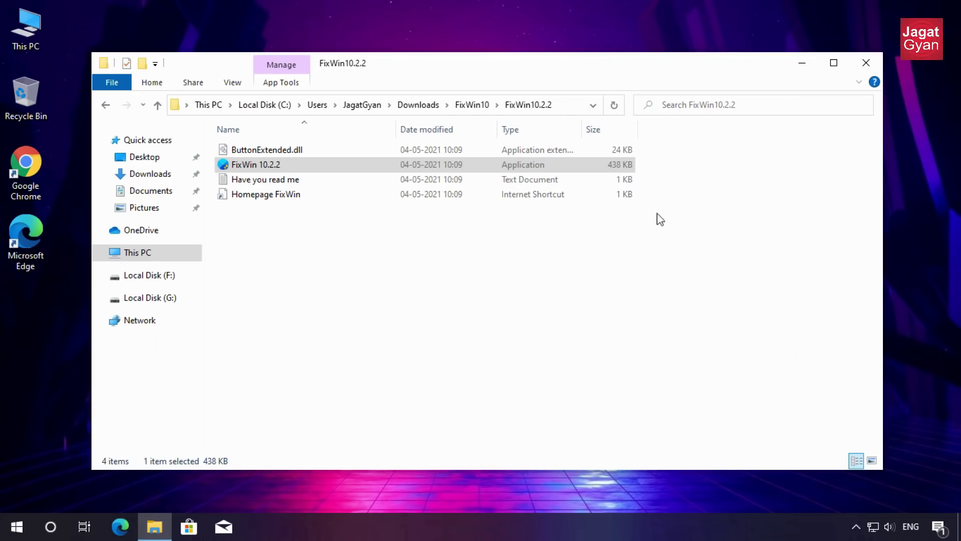
{"action": "left_click", "coordinate": [867, 64]}
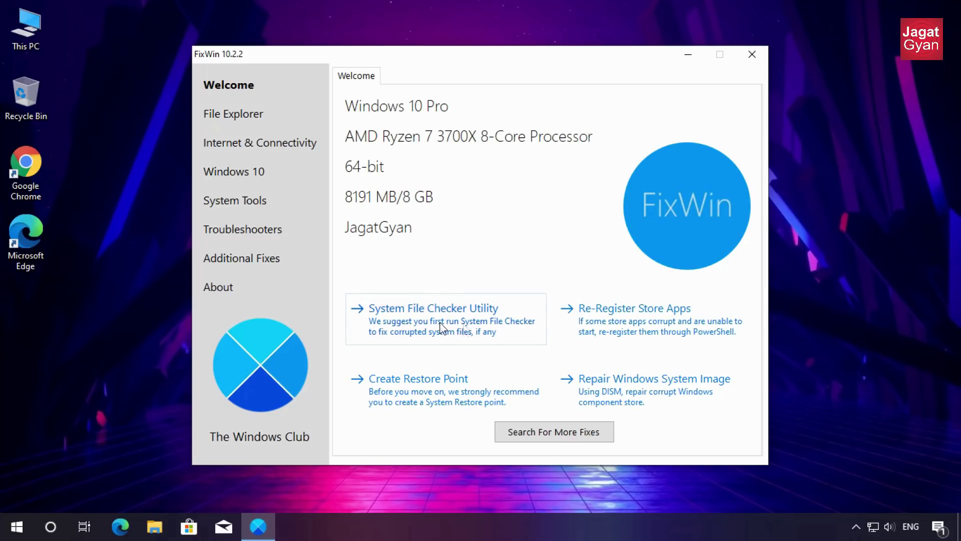
Step: Start the System File Checker Utility from FixWin's Welcome page, and close its console window
{"action": "left_click", "coordinate": [482, 319]}
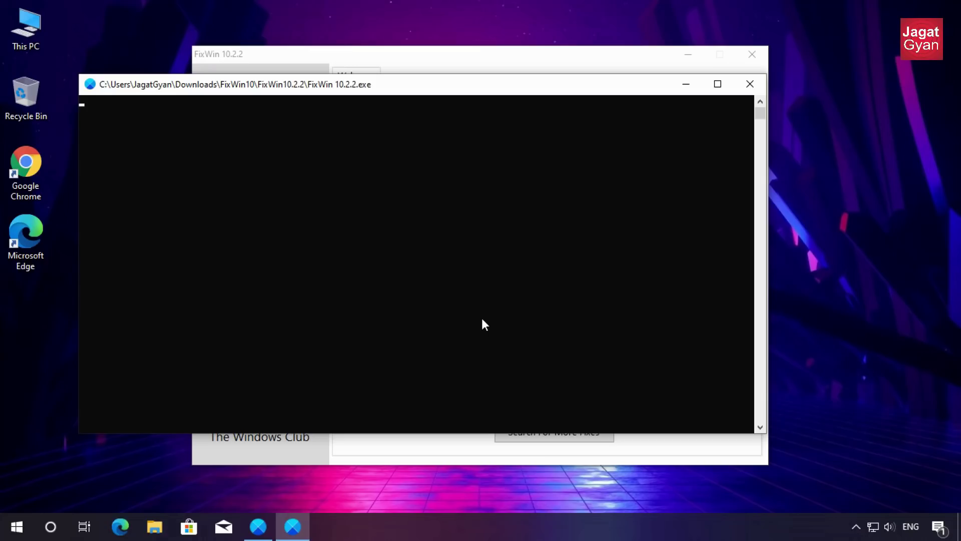
{"action": "left_click", "coordinate": [750, 89]}
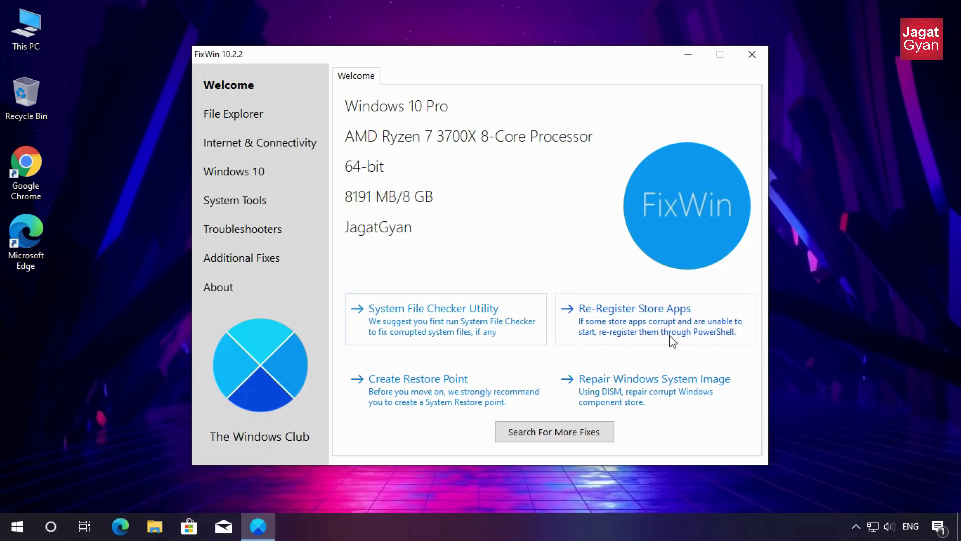
Step: Look through the installed apps, and run Re-Register Store Apps from FixWin's Welcome page
{"action": "key", "text": "super"}
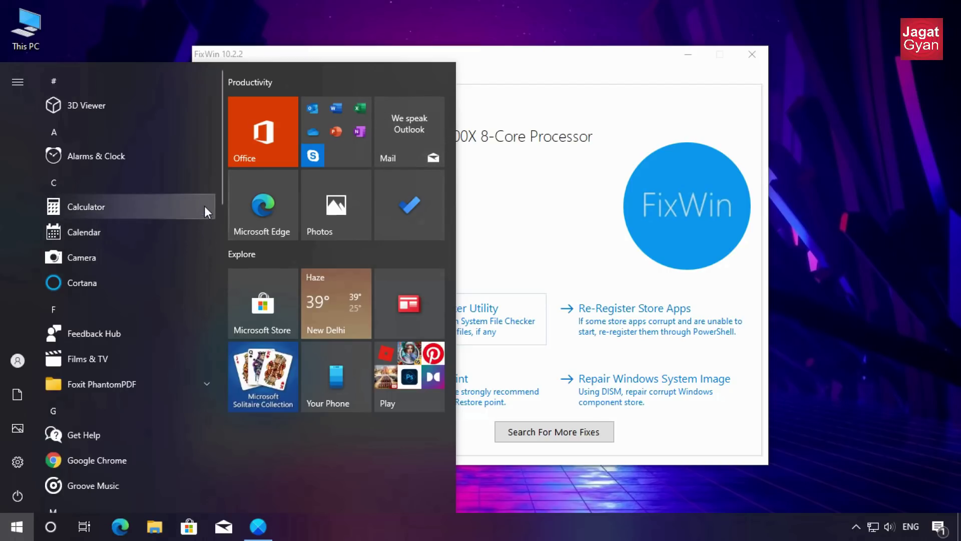
{"action": "scroll", "coordinate": [170, 280], "scroll_direction": "down", "scroll_amount": 4}
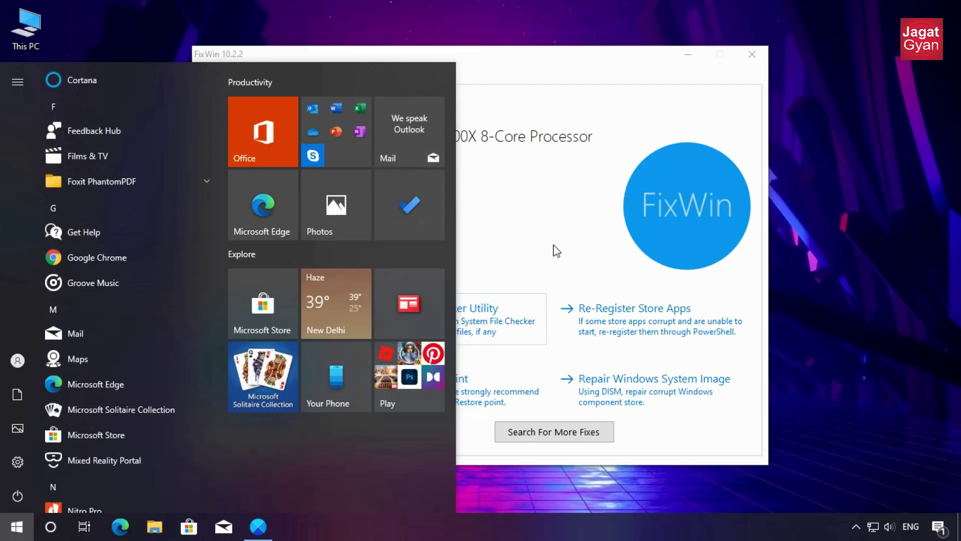
{"action": "left_click", "coordinate": [555, 249]}
{"action": "left_click", "coordinate": [598, 315]}
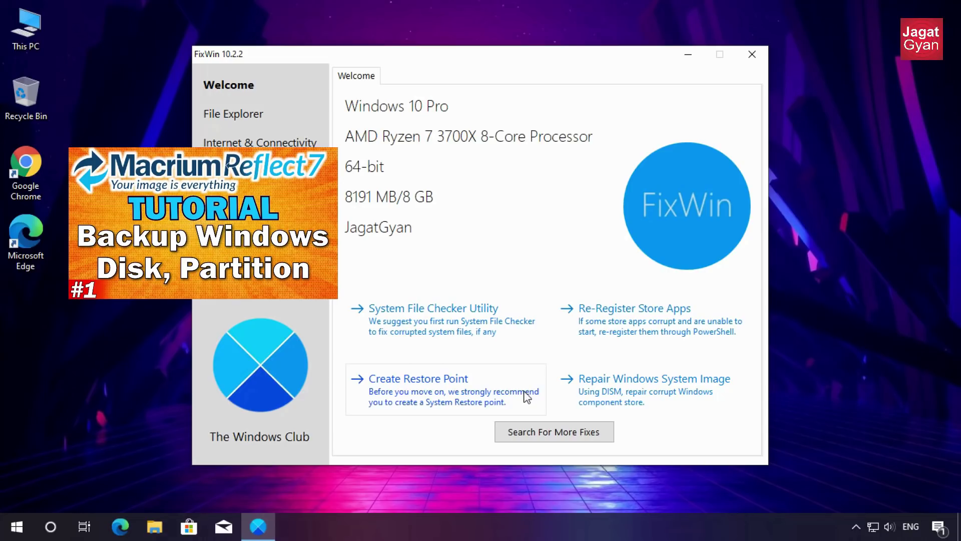
Step: Show FixWin's File Explorer fixes, and hide the Recycle Bin icon from the desktop through Windows' desktop icon settings
{"action": "left_click", "coordinate": [251, 122]}
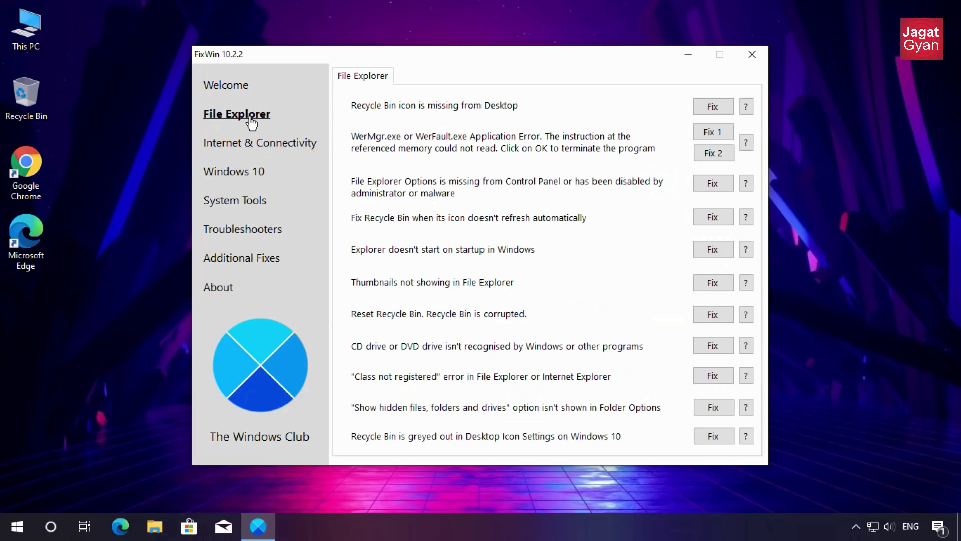
{"action": "right_click", "coordinate": [128, 133]}
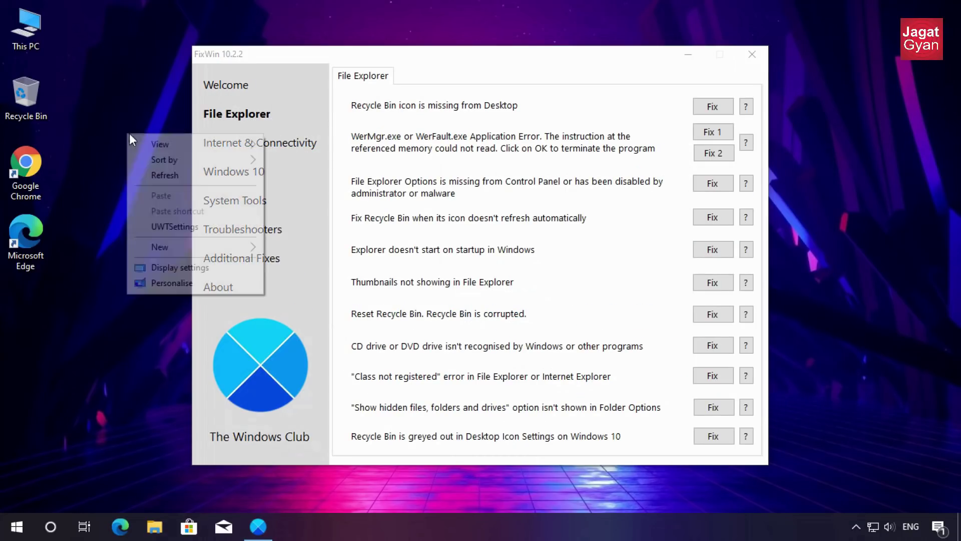
{"action": "left_click", "coordinate": [187, 287]}
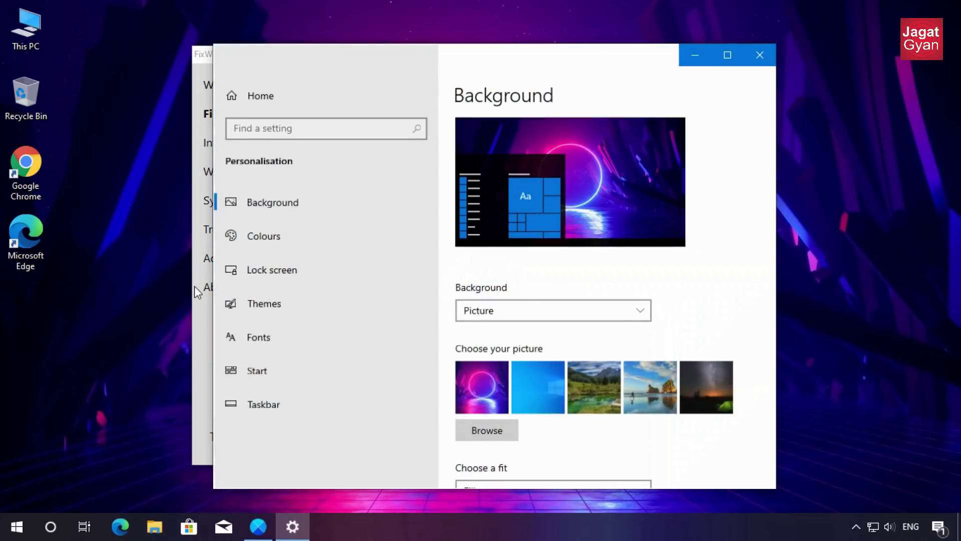
{"action": "left_click", "coordinate": [269, 295]}
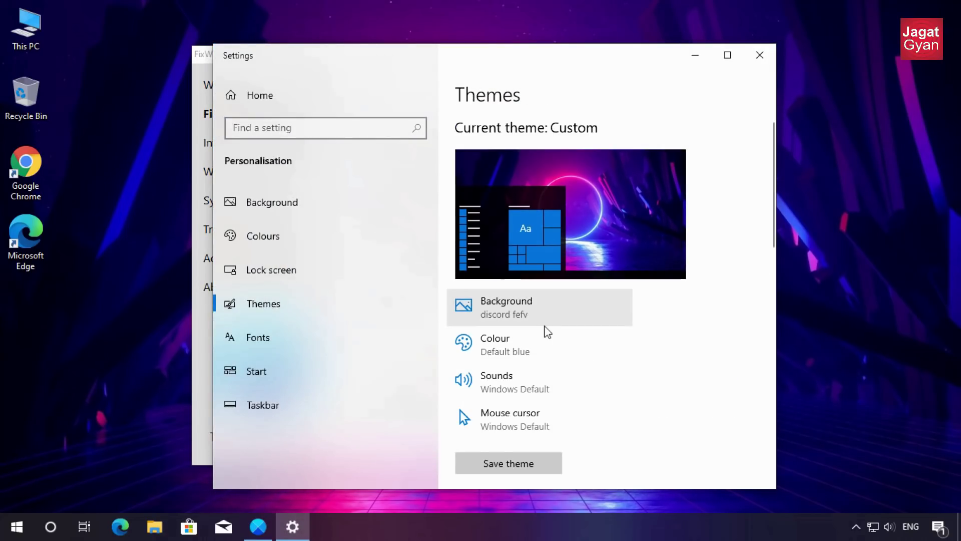
{"action": "scroll", "coordinate": [551, 326], "scroll_direction": "down", "scroll_amount": 15}
{"action": "left_click", "coordinate": [531, 265]}
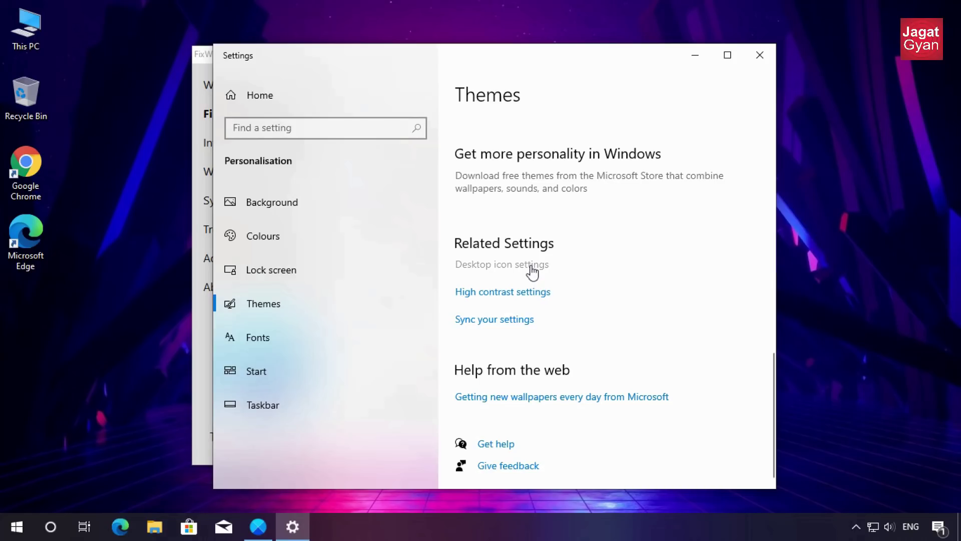
{"action": "left_click", "coordinate": [236, 159]}
{"action": "left_click", "coordinate": [351, 398]}
{"action": "left_click", "coordinate": [252, 398]}
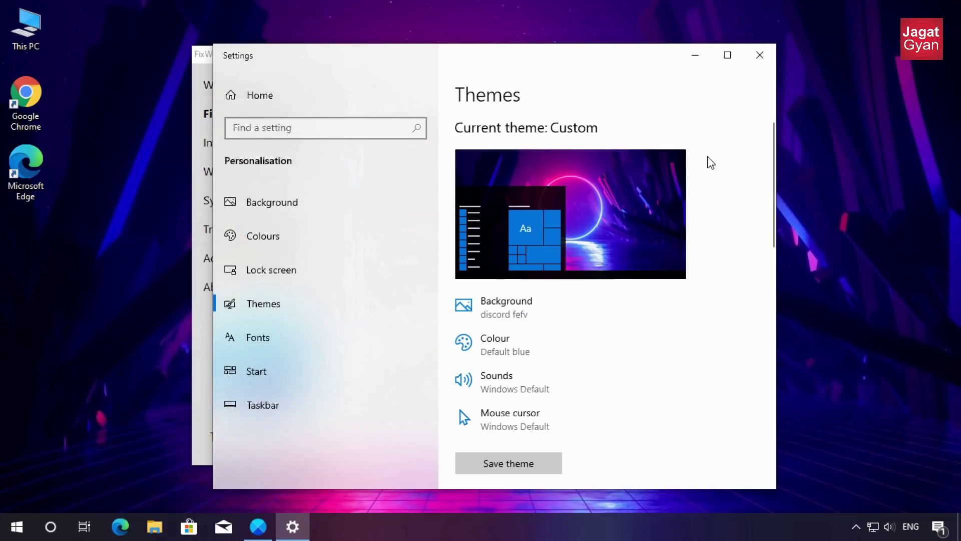
{"action": "left_click", "coordinate": [771, 58]}
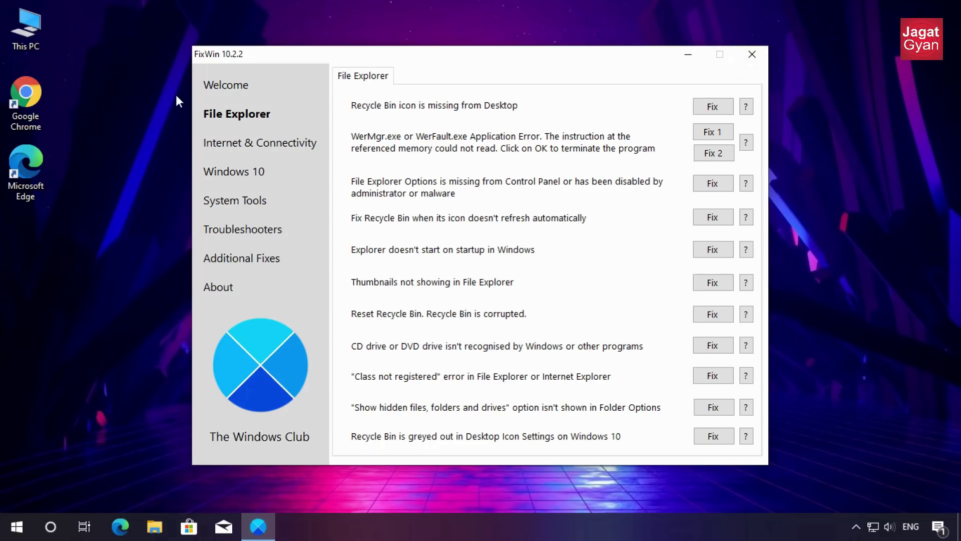
Step: Apply the "Recycle Bin icon is missing from Desktop" fix
{"action": "left_click", "coordinate": [705, 114]}
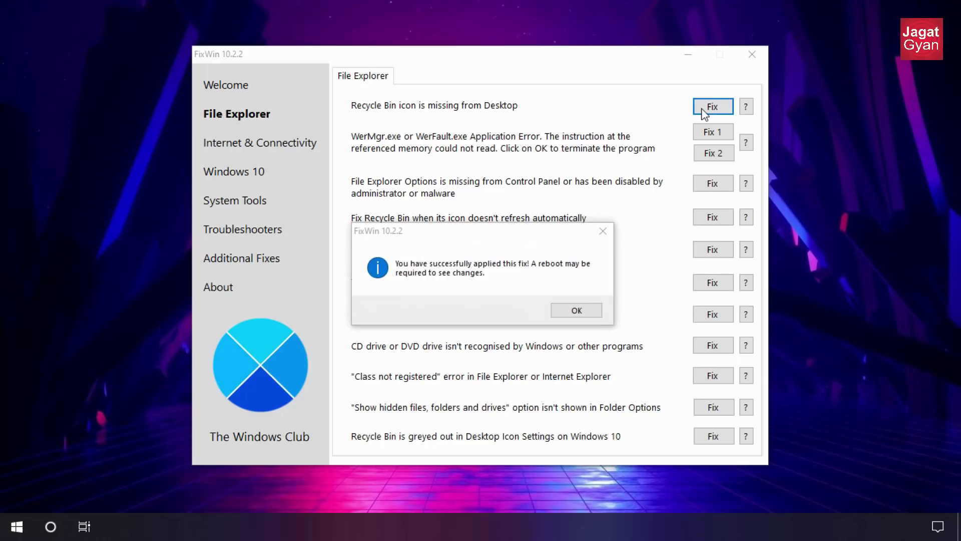
{"action": "left_click", "coordinate": [593, 314]}
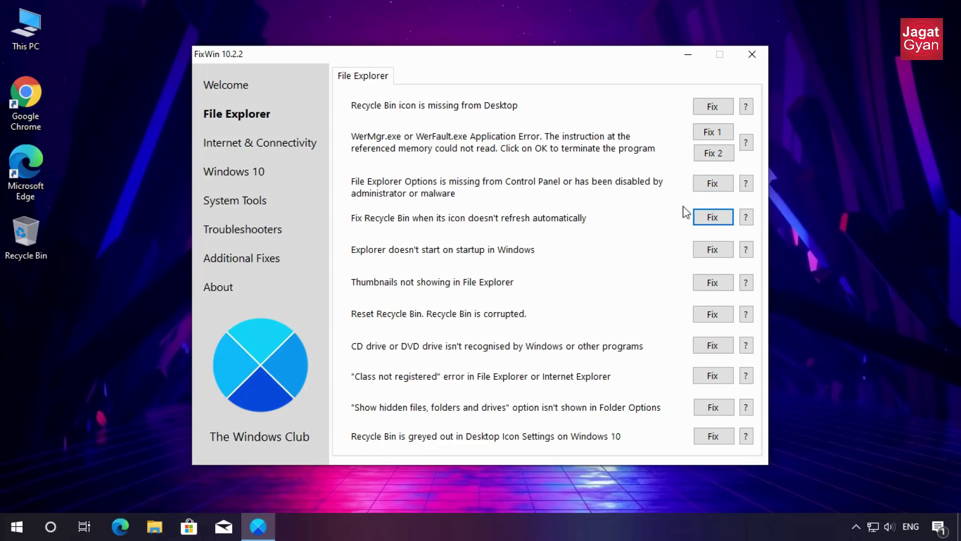
Step: Delete the Microsoft Edge shortcut from the desktop
{"action": "left_click", "coordinate": [127, 187]}
{"action": "left_click_drag", "start_coordinate": [128, 186], "coordinate": [26, 253]}
{"action": "left_click", "coordinate": [20, 169]}
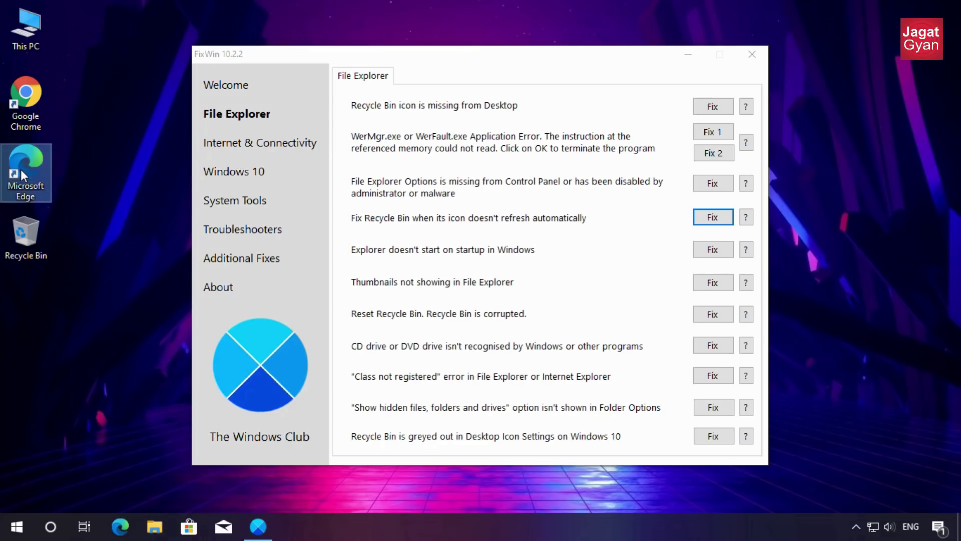
{"action": "key", "text": "Delete"}
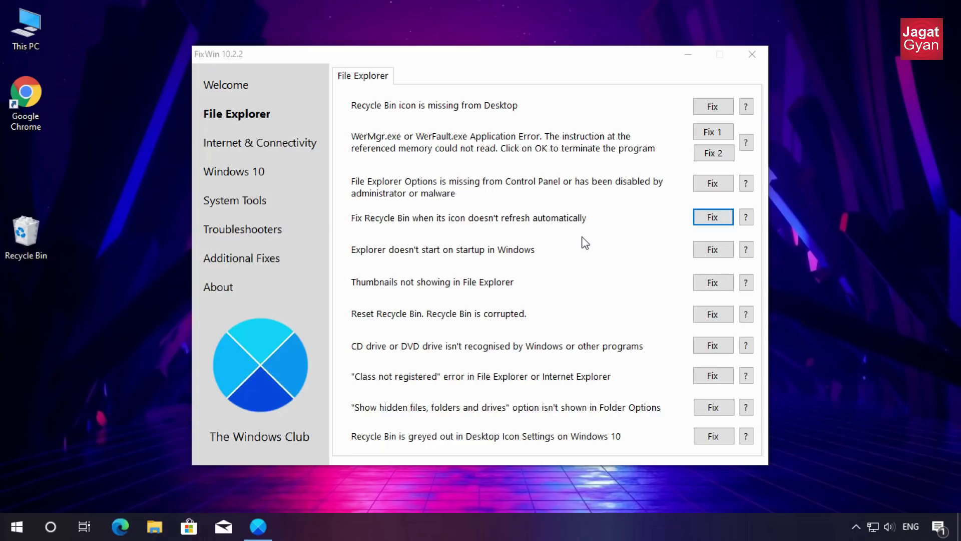
Step: Apply the fix for the Recycle Bin icon not refreshing automatically, and open the Internet & Connectivity fixes
{"action": "left_click", "coordinate": [704, 225]}
{"action": "left_click", "coordinate": [271, 145]}
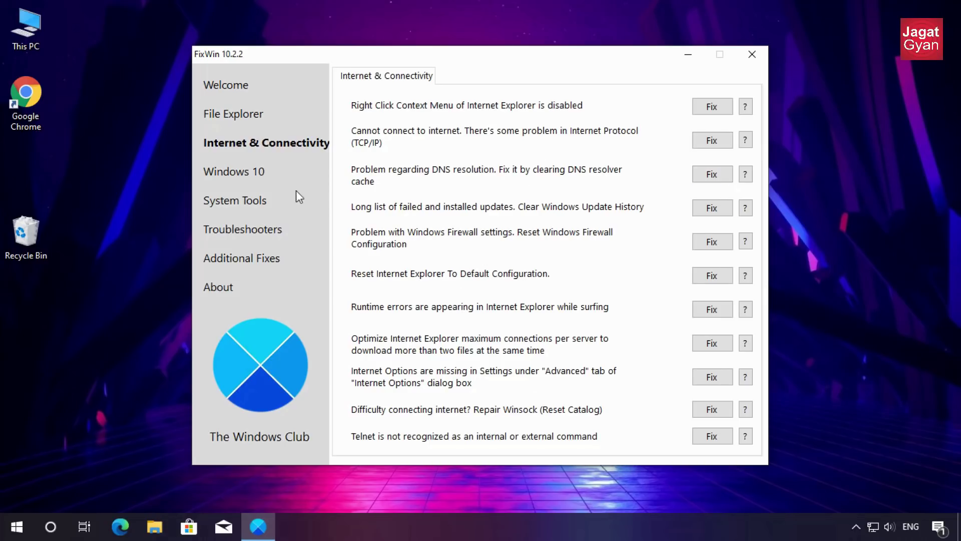
Step: Show the Windows 10 and Windows Store fixes, and check whether the Microsoft Store opens, closing it again
{"action": "left_click", "coordinate": [250, 176]}
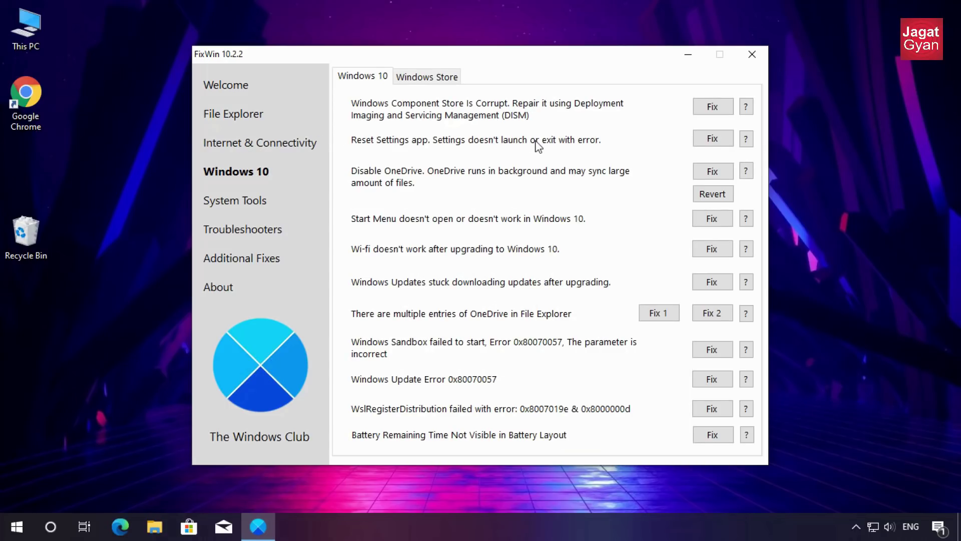
{"action": "left_click", "coordinate": [446, 80]}
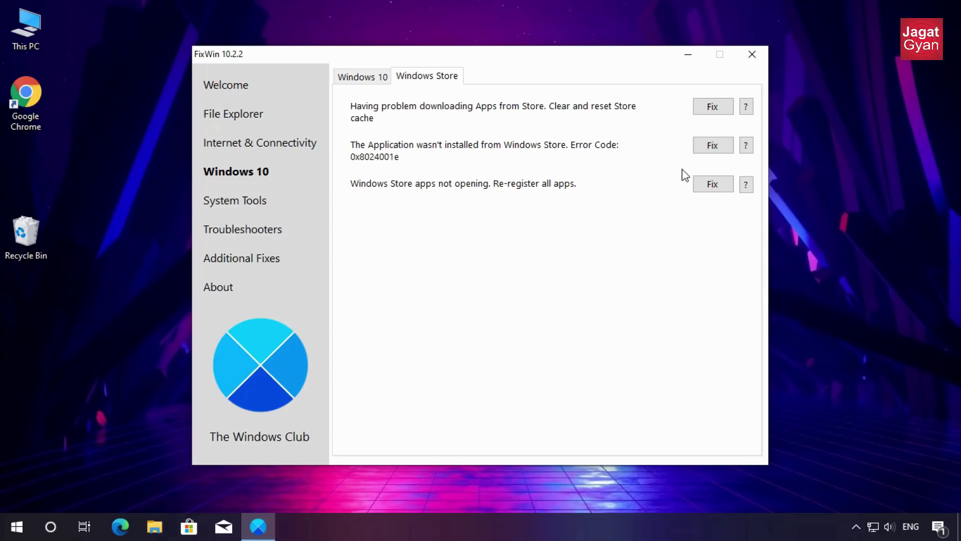
{"action": "left_click", "coordinate": [16, 527]}
{"action": "scroll", "coordinate": [132, 361], "scroll_direction": "down", "scroll_amount": 5}
{"action": "left_click", "coordinate": [125, 369]}
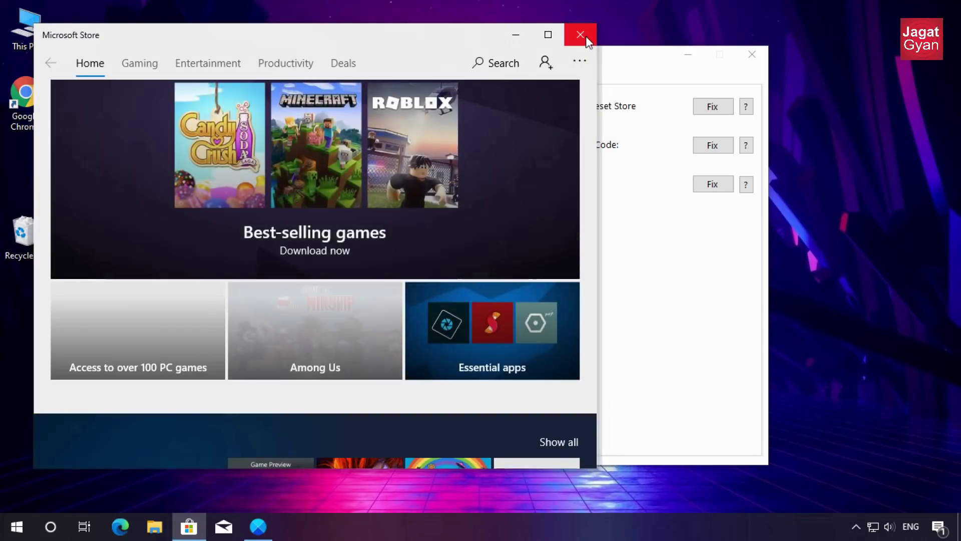
{"action": "left_click", "coordinate": [587, 40]}
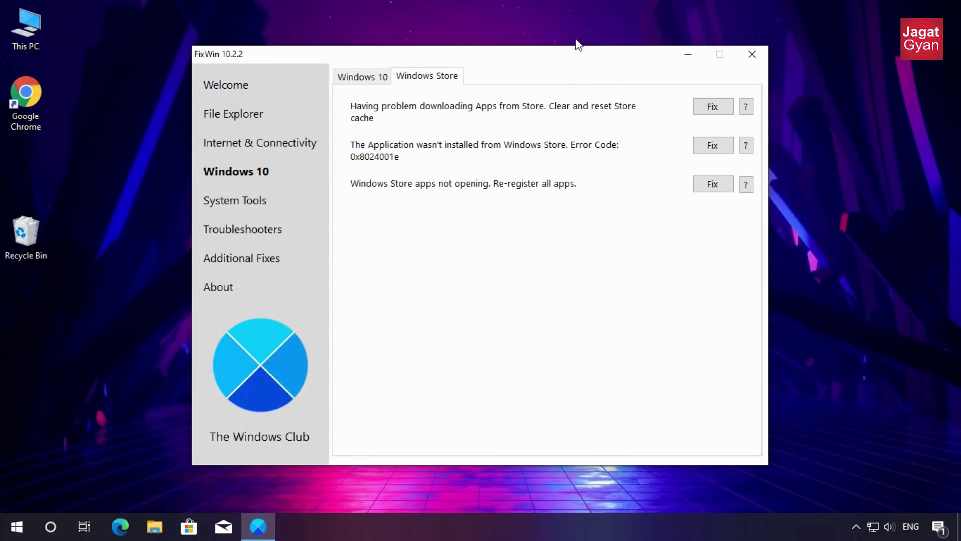
Step: Return to the general Windows 10 fixes and check that the Start menu opens
{"action": "left_click", "coordinate": [373, 79]}
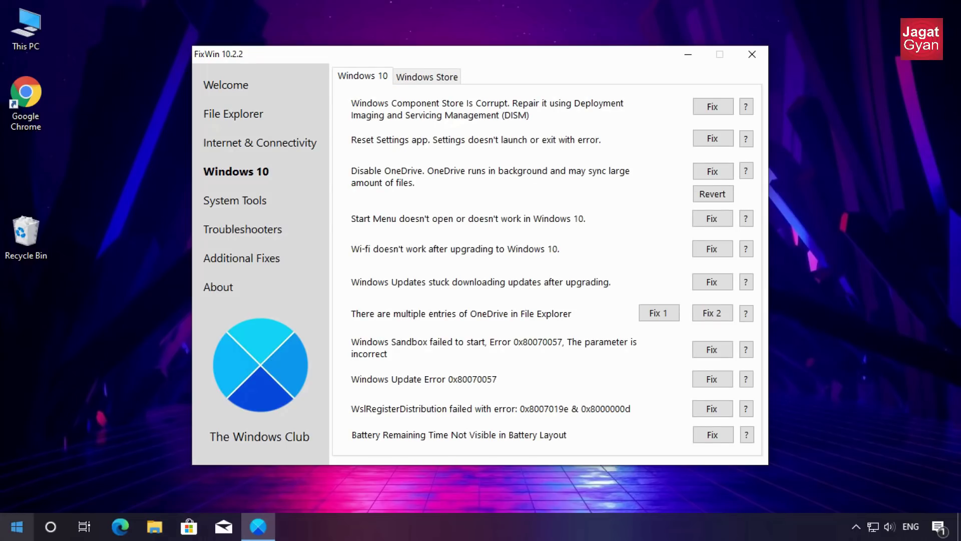
{"action": "left_click", "coordinate": [16, 526]}
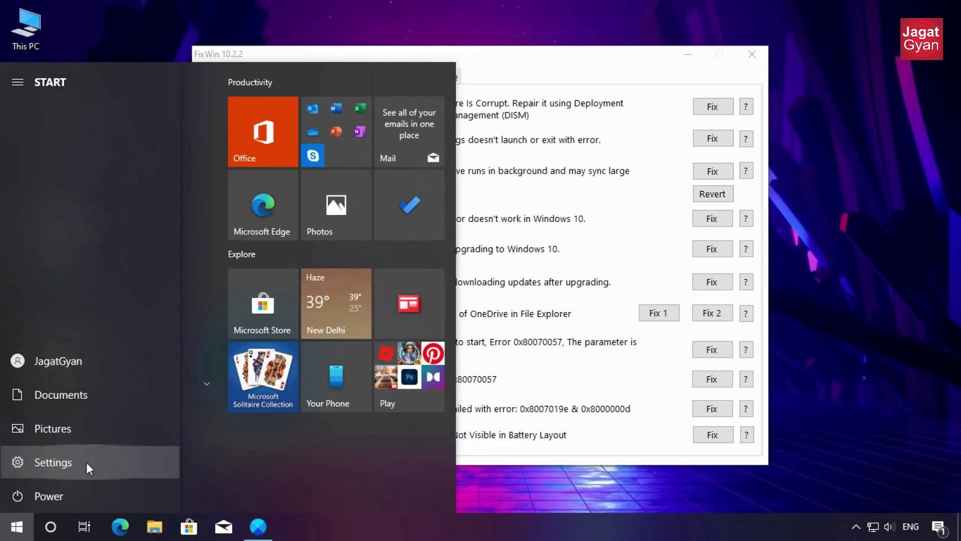
{"action": "left_click", "coordinate": [611, 155]}
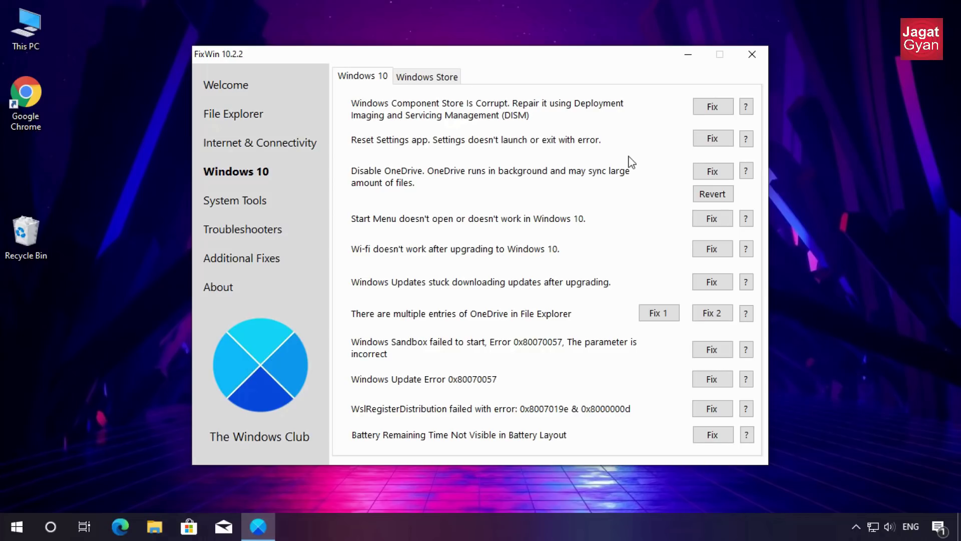
{"action": "left_click", "coordinate": [4, 532]}
{"action": "left_click", "coordinate": [3, 533]}
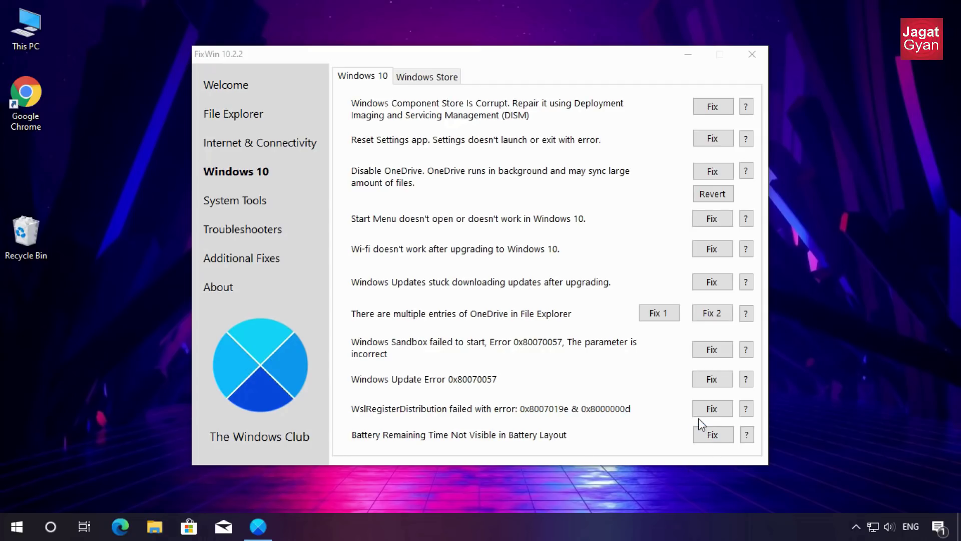
Step: Review the System Tools fixes and the advanced system information on the processor, memory and display
{"action": "left_click", "coordinate": [255, 204]}
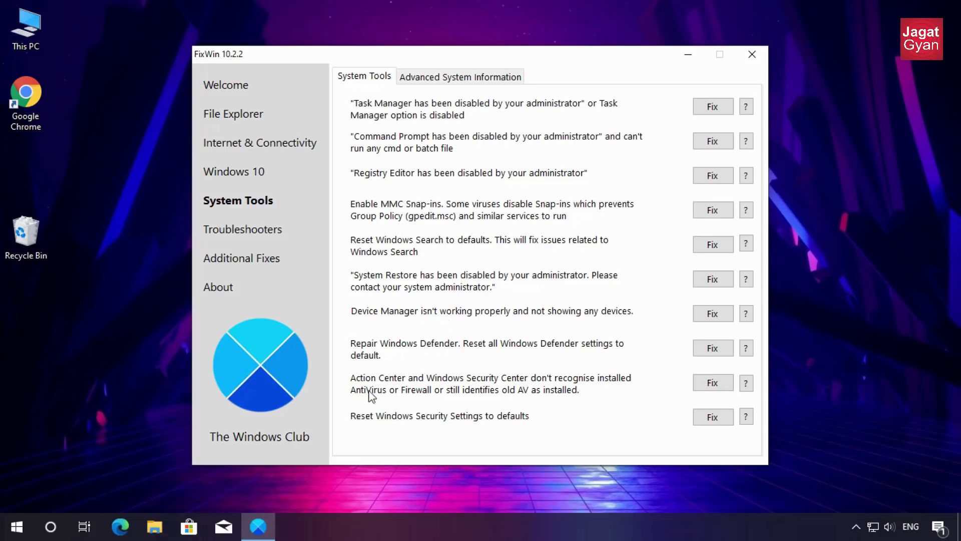
{"action": "left_click", "coordinate": [483, 83]}
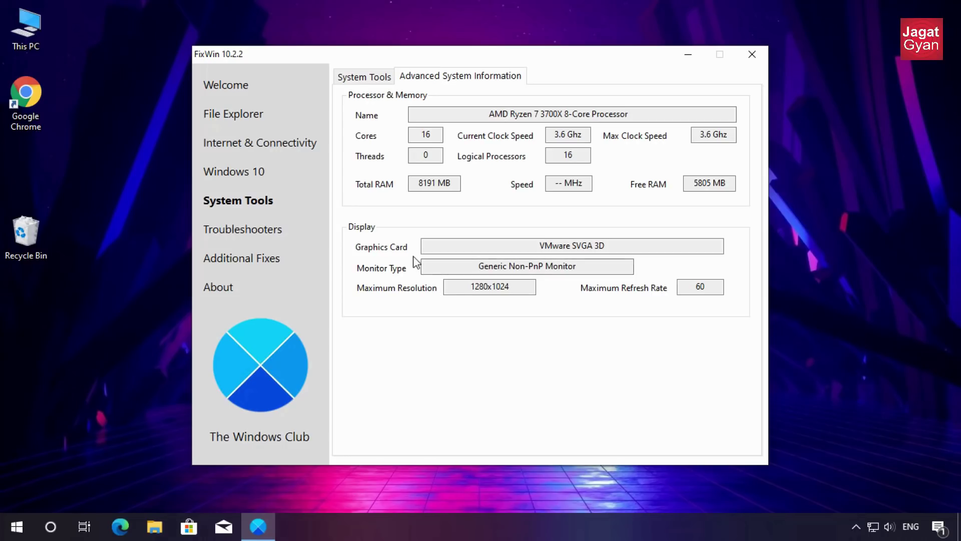
Step: Show the troubleshooters and run the Playing Audio one up to the audio enhancements choice, cancelling it there
{"action": "left_click", "coordinate": [275, 231]}
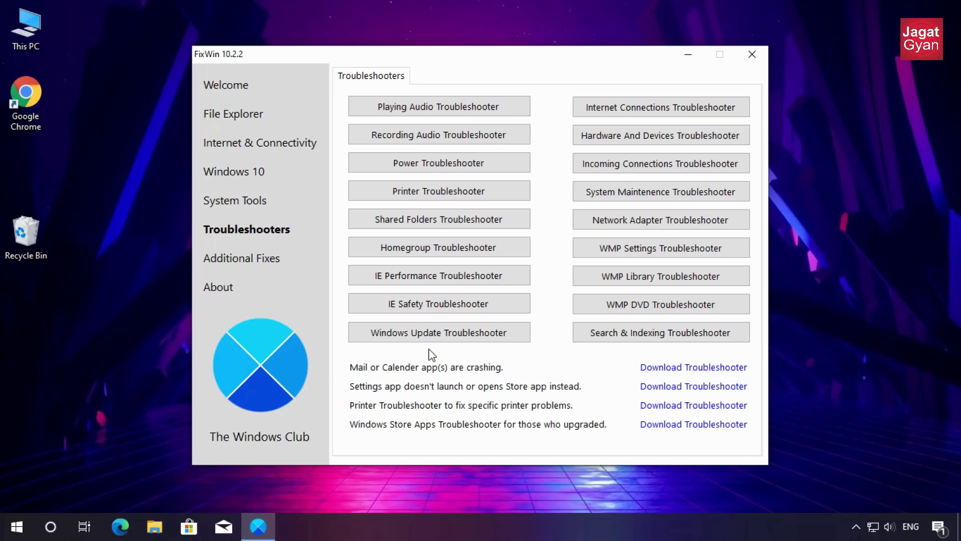
{"action": "left_click", "coordinate": [466, 105]}
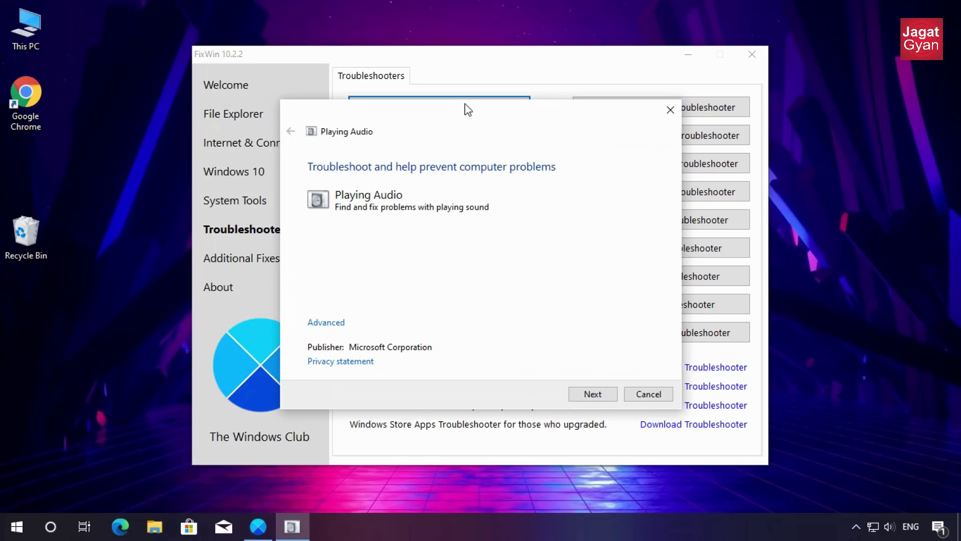
{"action": "left_click", "coordinate": [589, 393]}
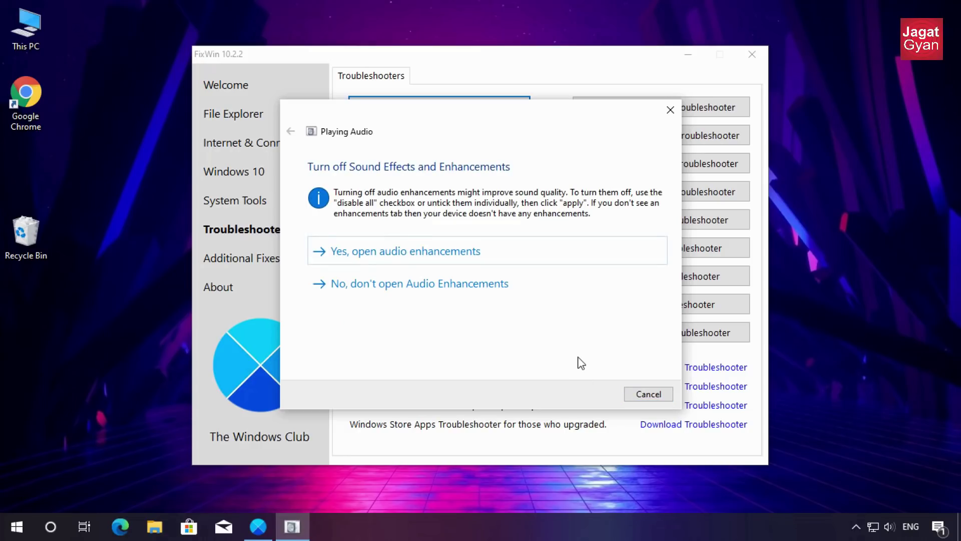
{"action": "left_click", "coordinate": [647, 394]}
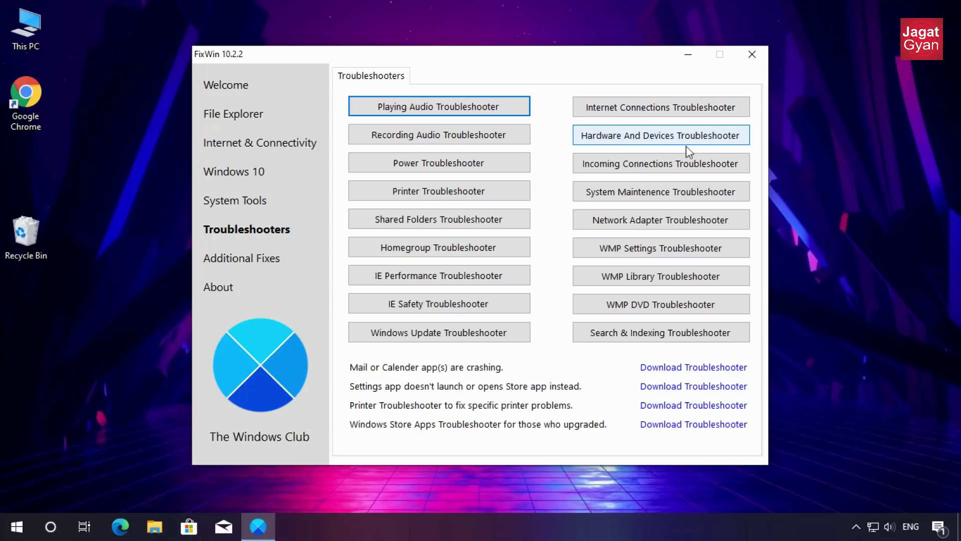
Step: Review the Additional Fixes and reset the Windows Store cache from the Quick Fixes
{"action": "left_click", "coordinate": [251, 265]}
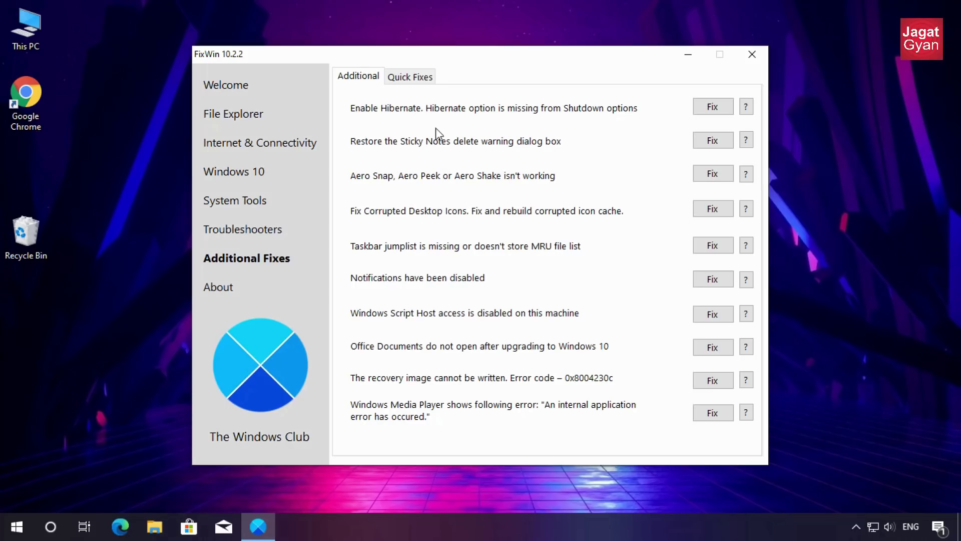
{"action": "left_click", "coordinate": [423, 80]}
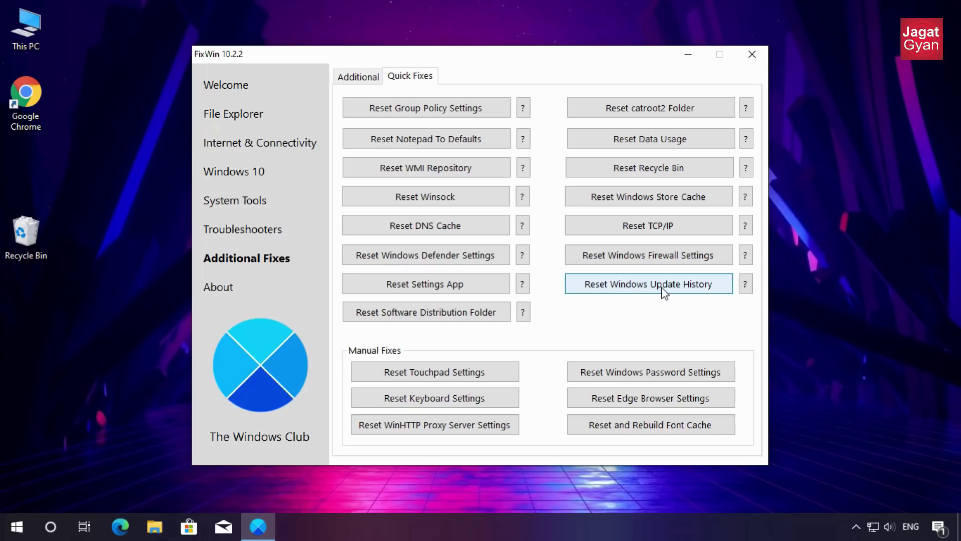
{"action": "left_click", "coordinate": [657, 206]}
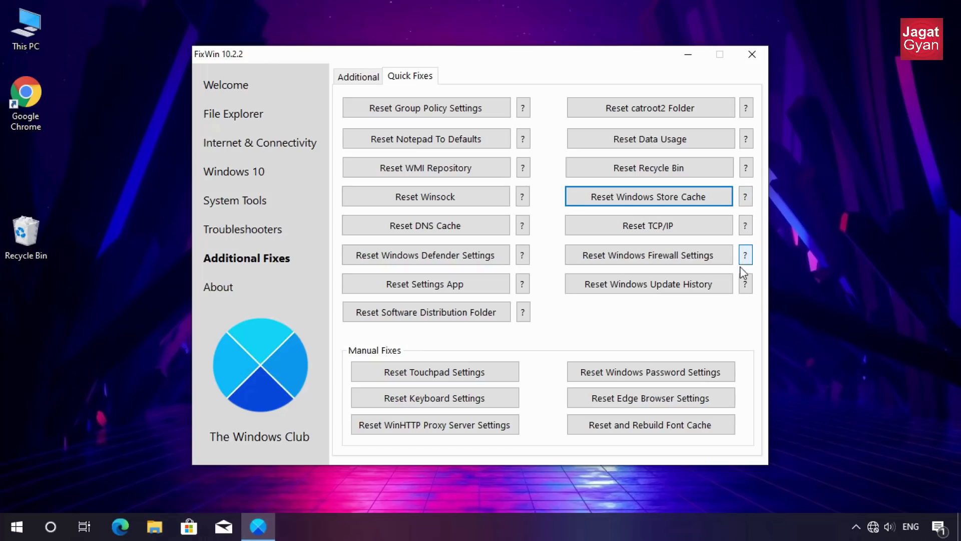
Step: Read the description of the Reset Windows Update History fix, and show FixWin's About information
{"action": "left_click", "coordinate": [746, 285]}
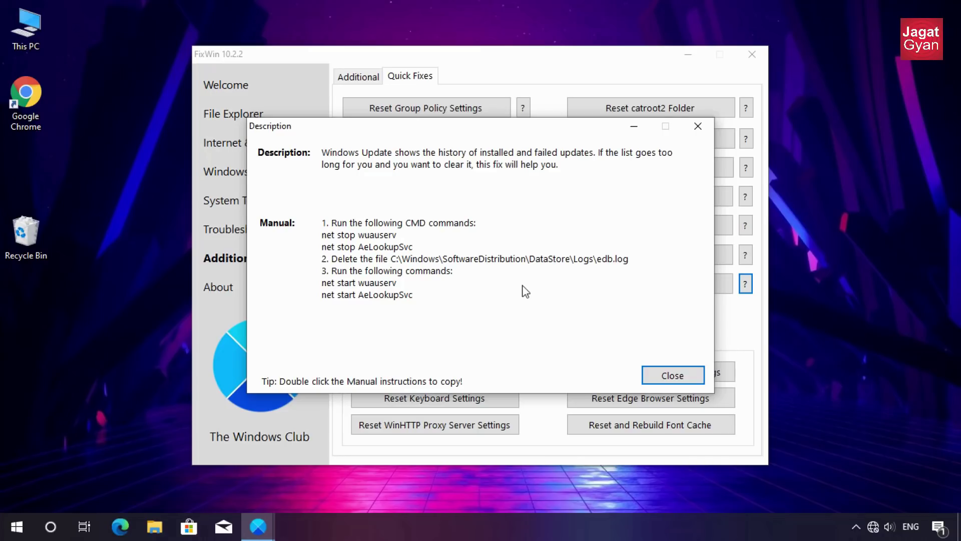
{"action": "left_click", "coordinate": [668, 376]}
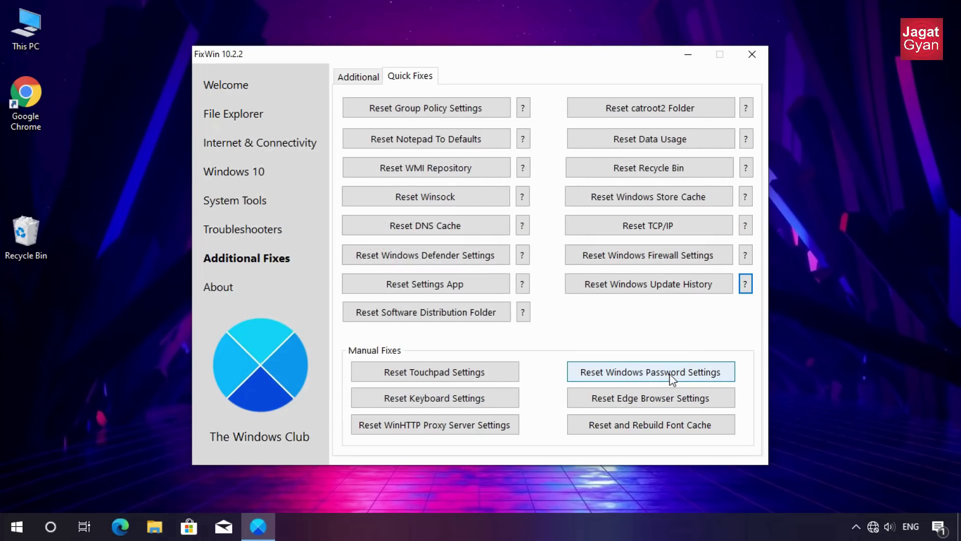
{"action": "left_click", "coordinate": [218, 292]}
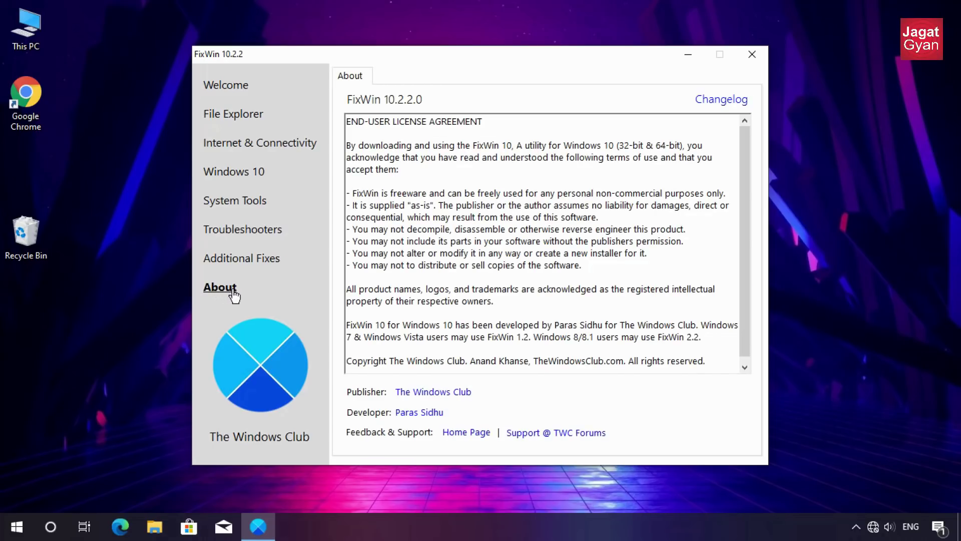